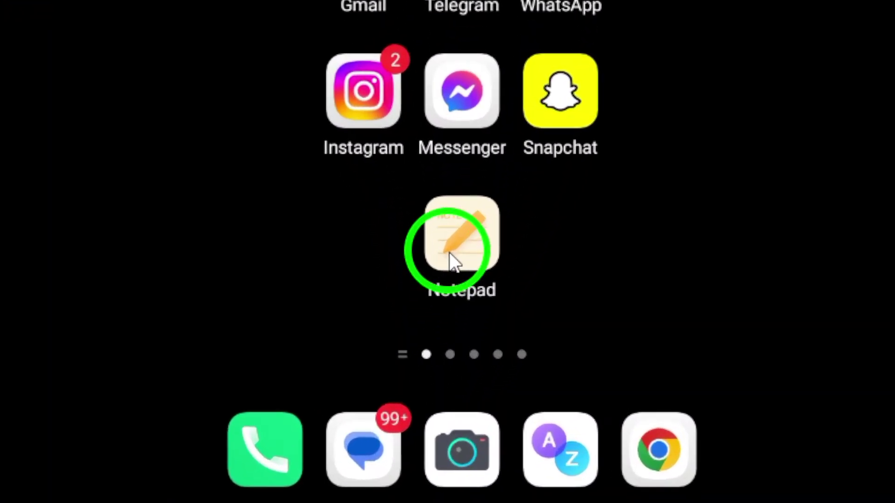
# Step: In Notepad, try accented letters æ and ê beside ßtylē and remove them again
pyautogui.click(451, 262)
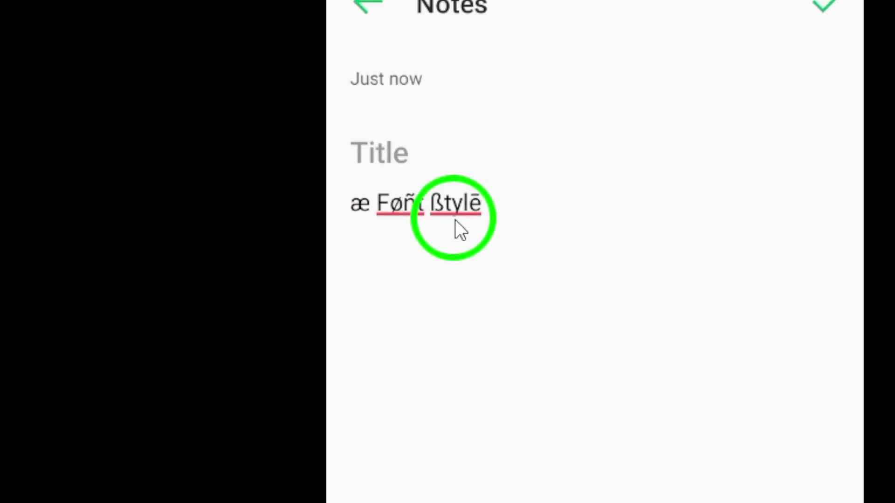
pyautogui.click(458, 265)
pyautogui.click(457, 413)
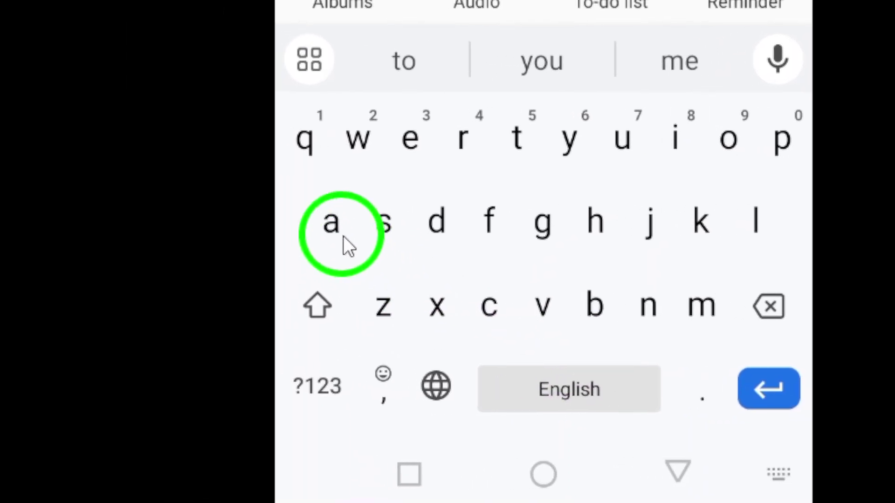
pyautogui.click(429, 247)
pyautogui.moveTo(429, 247); pyautogui.dragTo(439, 175)
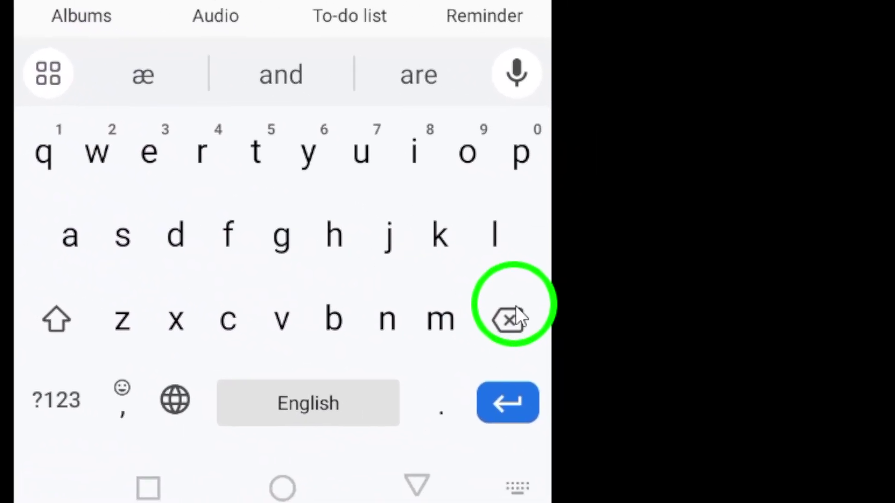
pyautogui.click(460, 291)
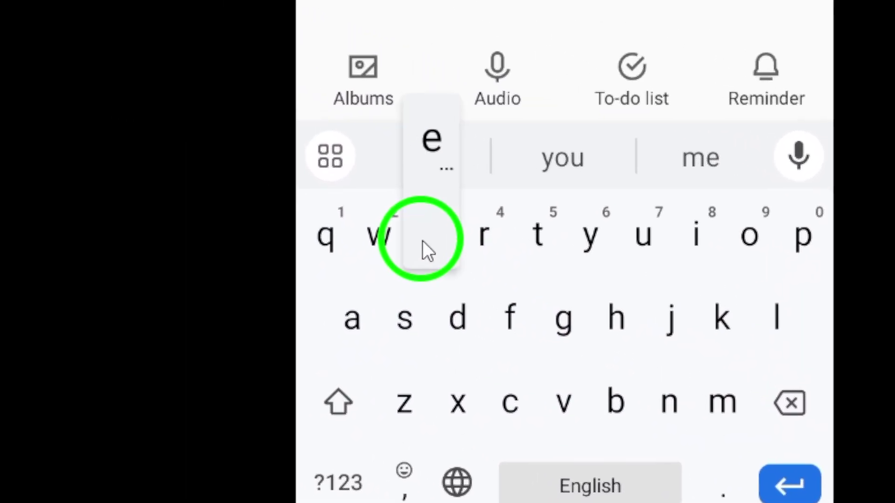
pyautogui.moveTo(422, 241); pyautogui.dragTo(446, 150)
pyautogui.click(643, 402)
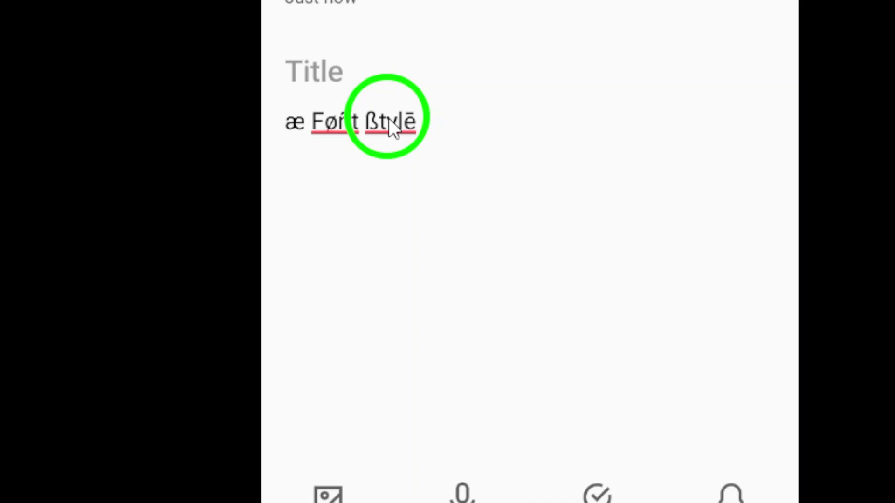
# Step: Copy the whole line æ Føñt ßtylē and launch Messenger from the home screen
pyautogui.moveTo(439, 231)
pyautogui.mouseDown()
pyautogui.moveTo(376, 253)
pyautogui.moveTo(342, 253)
pyautogui.mouseUp()
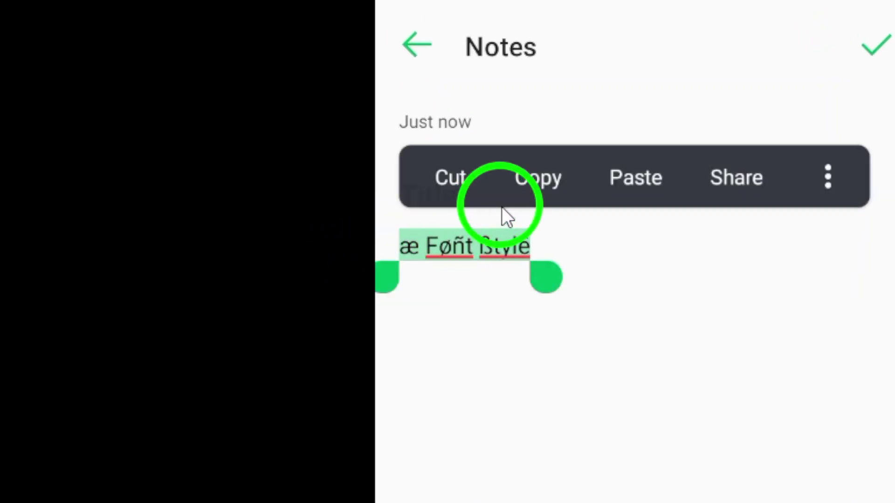
pyautogui.click(490, 272)
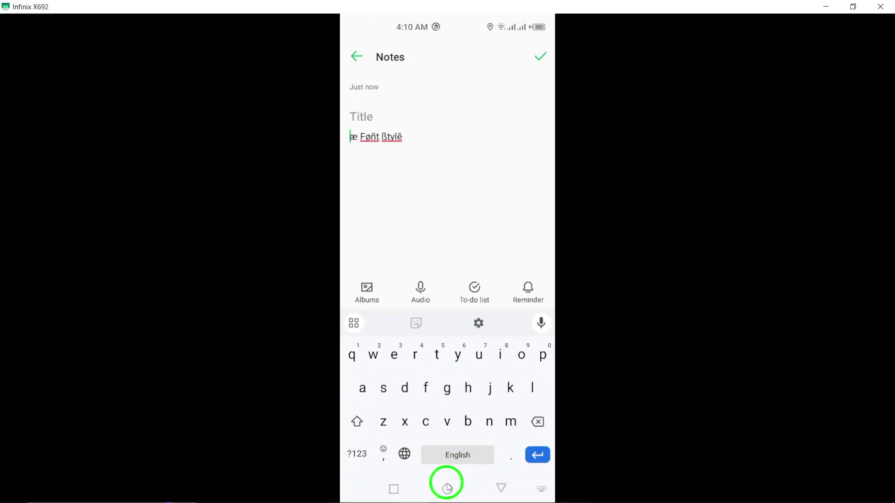
pyautogui.click(447, 489)
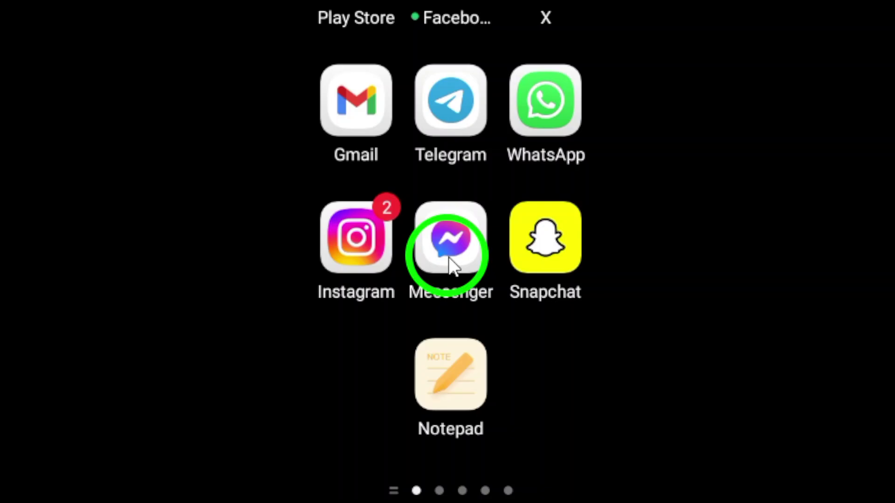
pyautogui.click(448, 317)
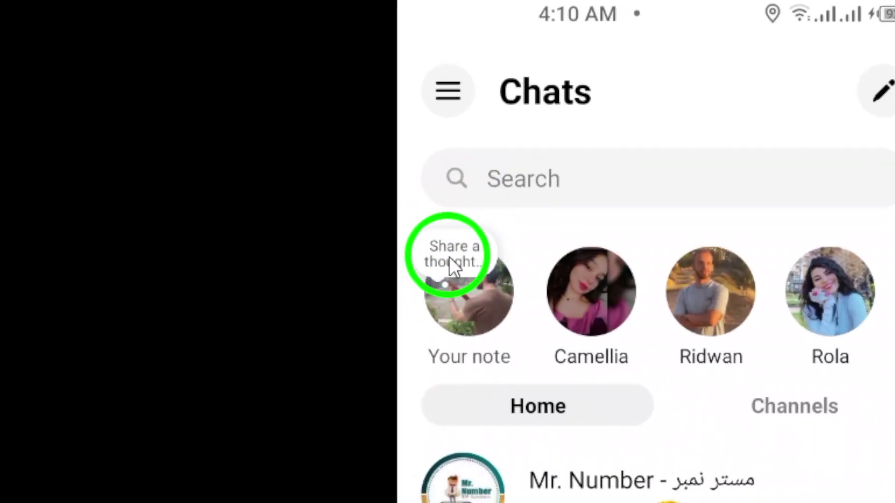
# Step: Start a new 'Share a thought' note and dismiss the paste toolbar without pasting
pyautogui.click(450, 257)
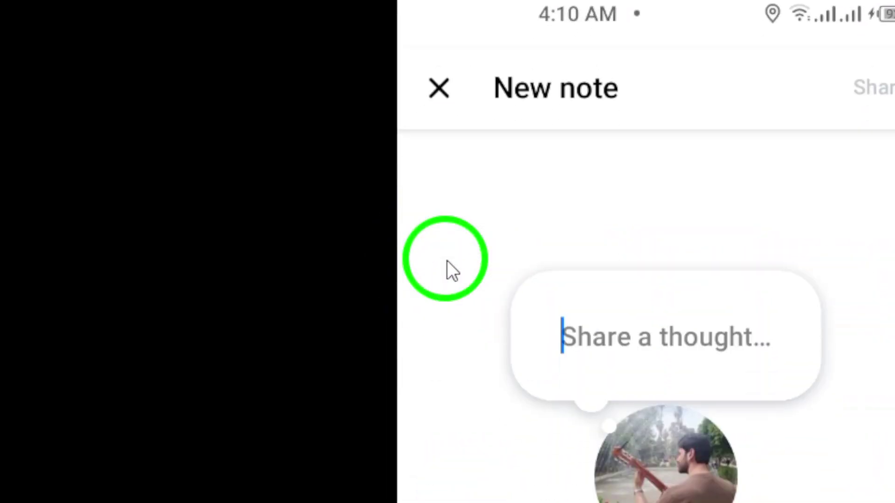
pyautogui.click(580, 320)
pyautogui.click(488, 262)
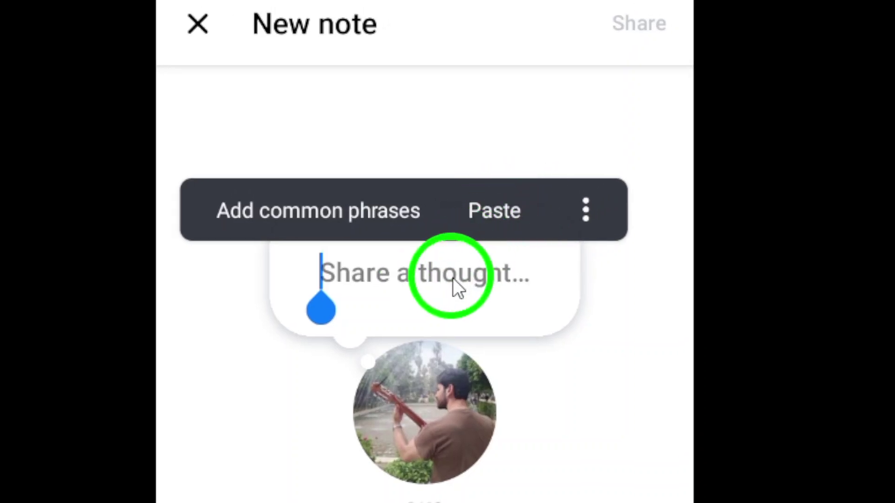
pyautogui.click(452, 277)
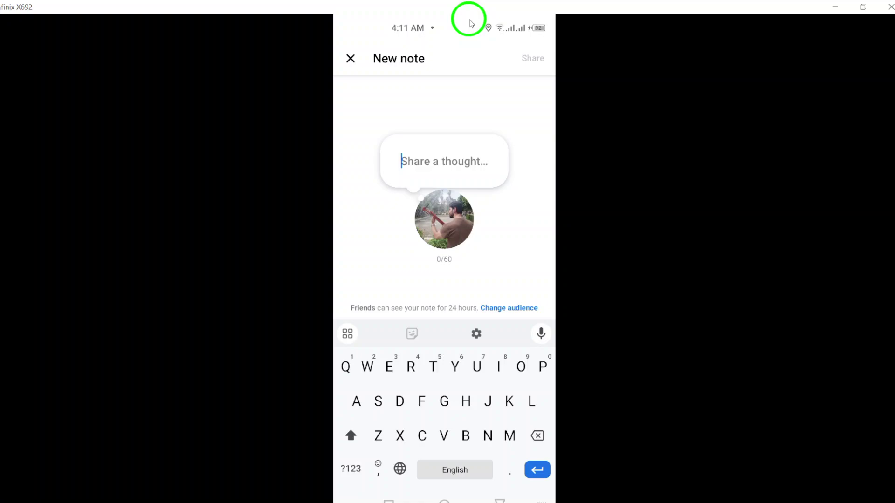
# Step: Capture a screenshot of the empty note composer from quick settings
pyautogui.moveTo(466, 20); pyautogui.dragTo(490, 315)
pyautogui.click(524, 264)
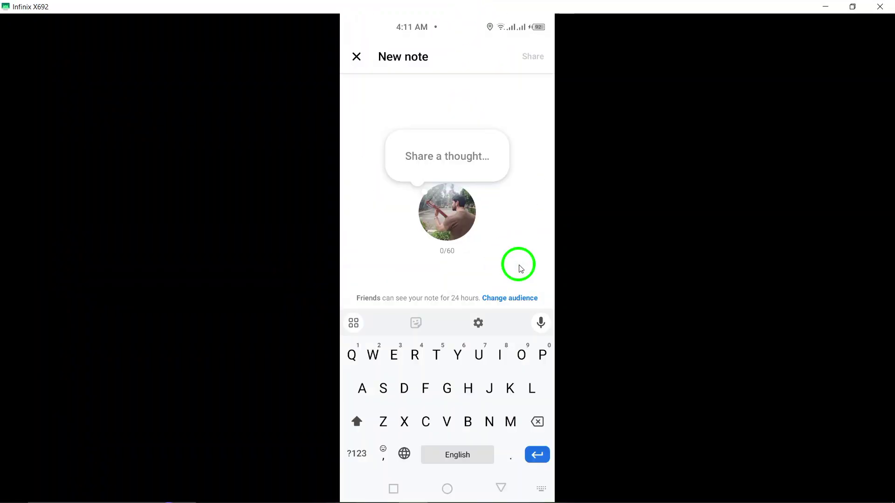
# Step: Dismiss the Messenger and Notepad cards from Recents, landing on the home screen
pyautogui.click(445, 479)
pyautogui.click(393, 488)
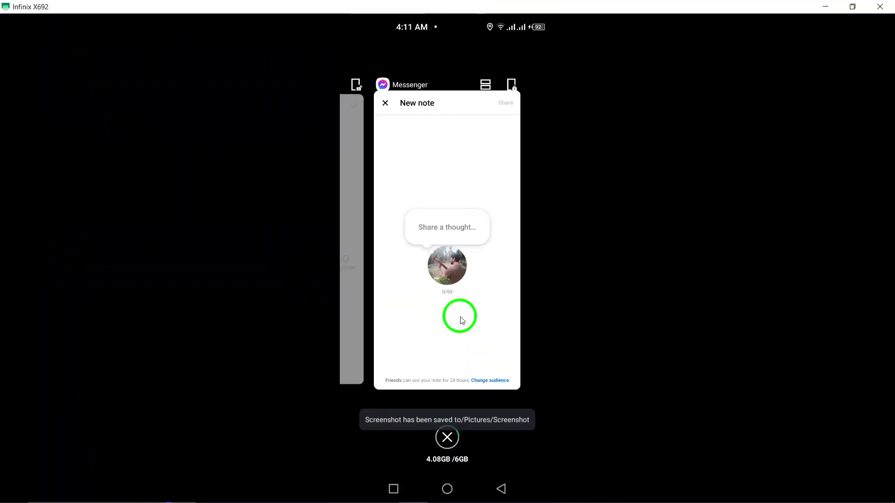
pyautogui.moveTo(459, 316); pyautogui.dragTo(492, 154)
pyautogui.moveTo(451, 350); pyautogui.dragTo(437, 153)
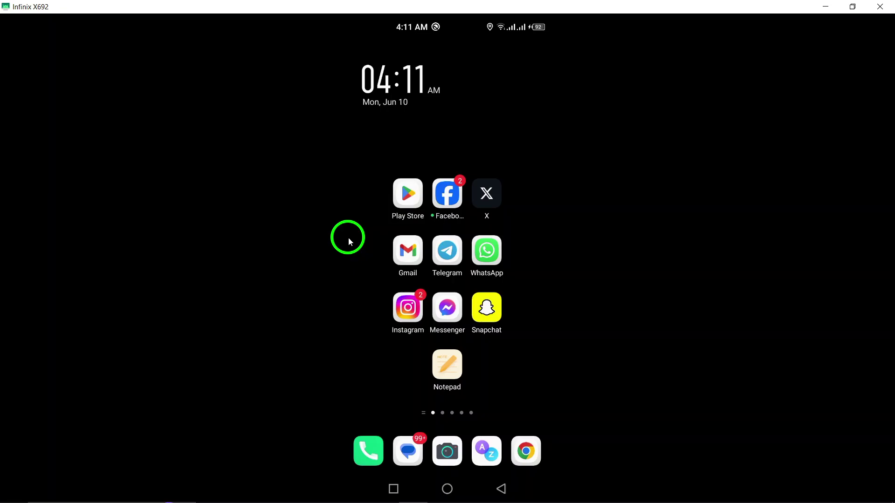